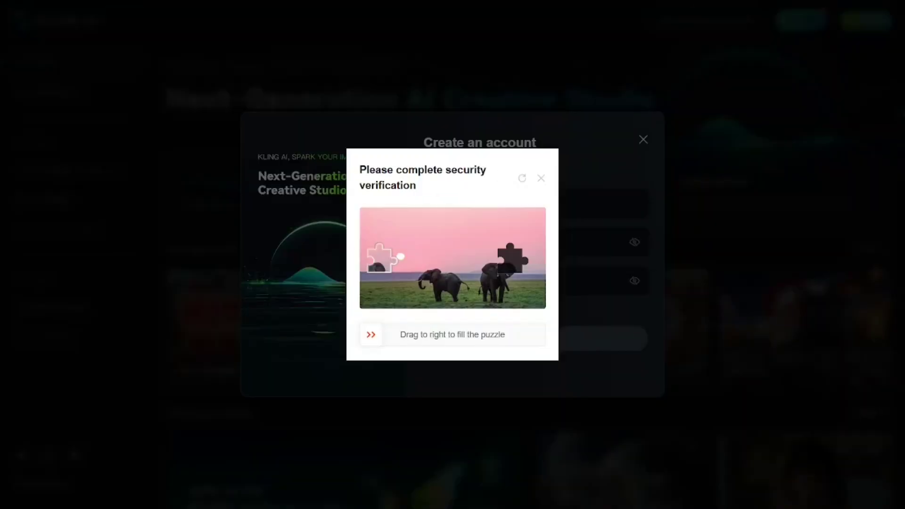
{"action": "left_click", "coordinate": [536, 164]}
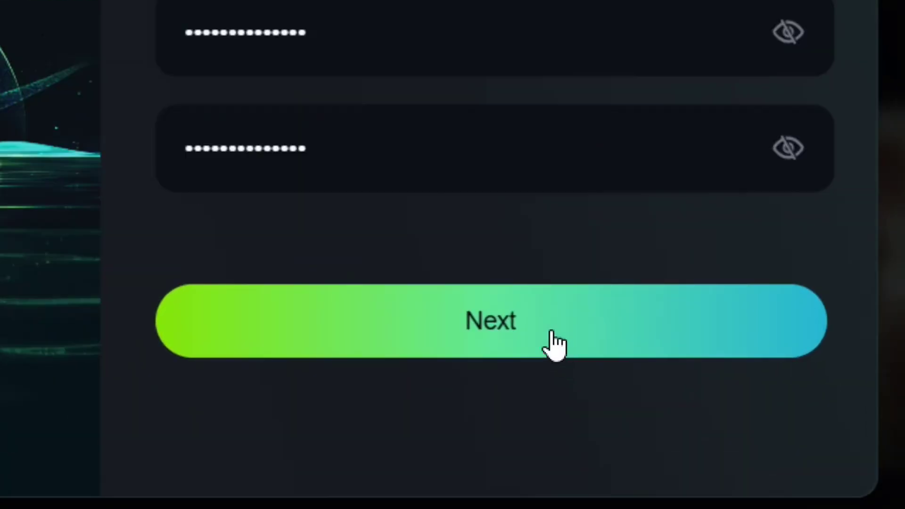
Submit the completed Create an account form with Next
{"action": "left_click", "coordinate": [499, 339]}
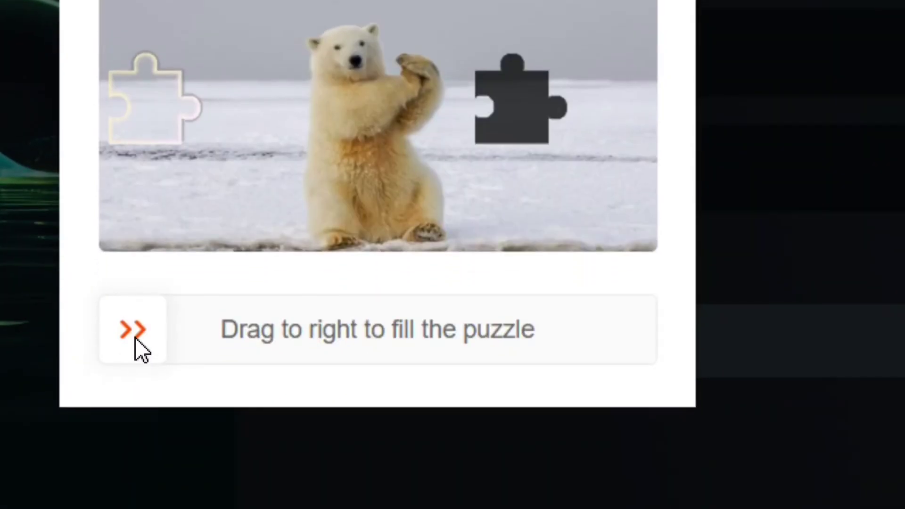
Slide the puzzle piece right until it covers the dark gap in the polar bear image
{"action": "mouse_move", "coordinate": [139, 345]}
{"action": "left_mouse_down"}
{"action": "mouse_move", "coordinate": [333, 359]}
{"action": "mouse_move", "coordinate": [310, 362]}
{"action": "left_mouse_up"}
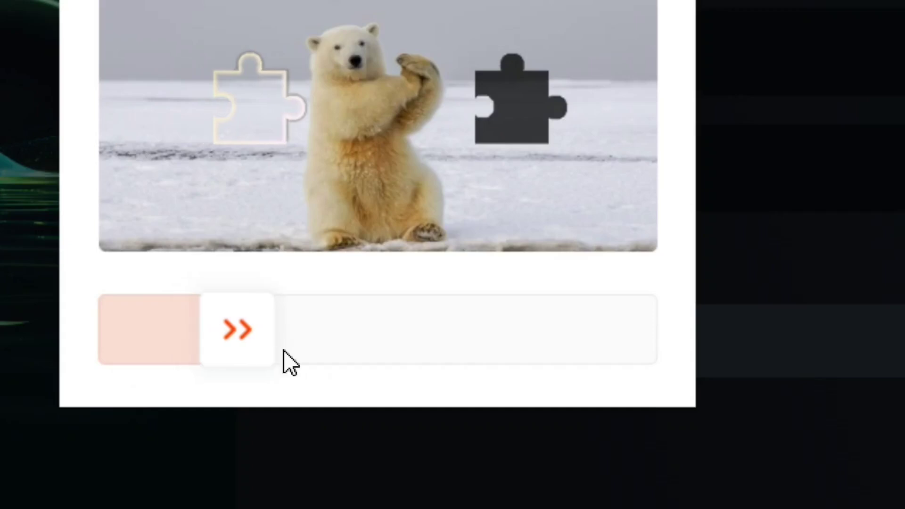
{"action": "left_click_drag", "start_coordinate": [310, 362], "coordinate": [508, 376]}
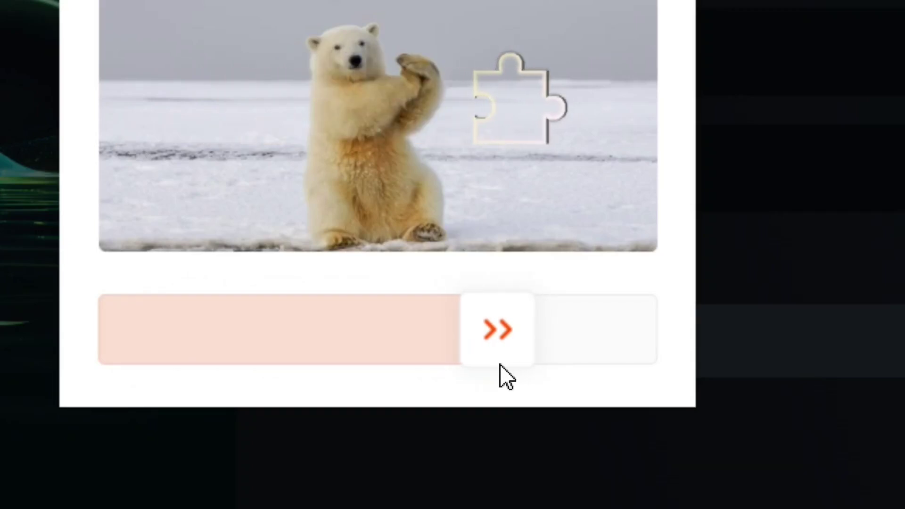